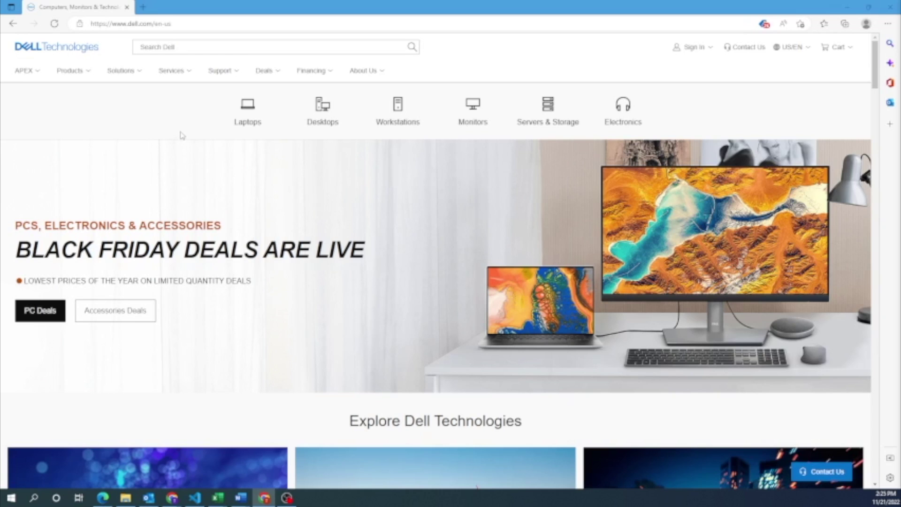
Step: From dell.com's Support Home, search 'R720' and open the PowerEdge R720 support page
text(www.dell.com)
click(220, 71)
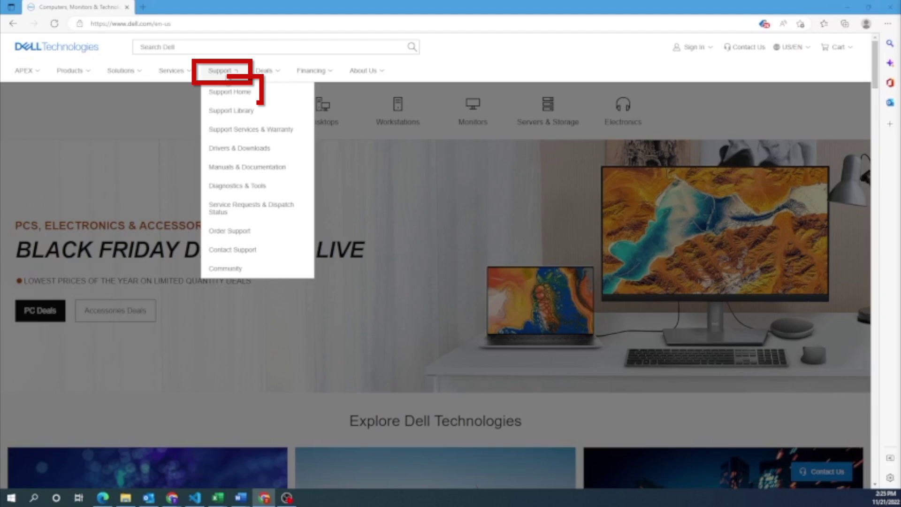
click(223, 94)
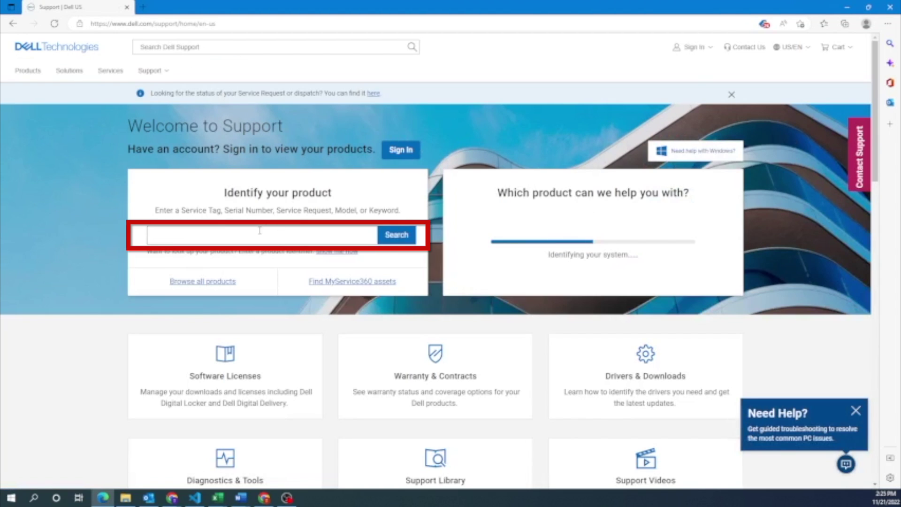
click(256, 230)
text(R)
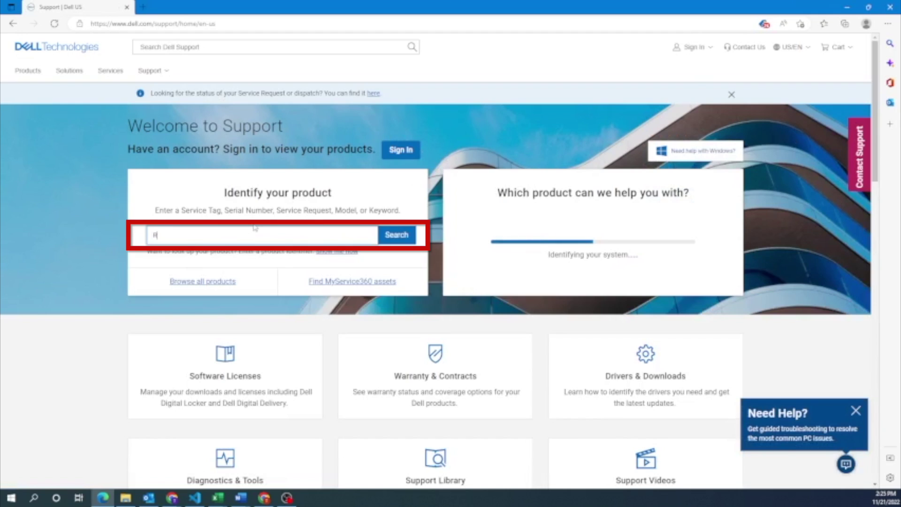
text(720)
key(Down)
key(Down)
key(Down)
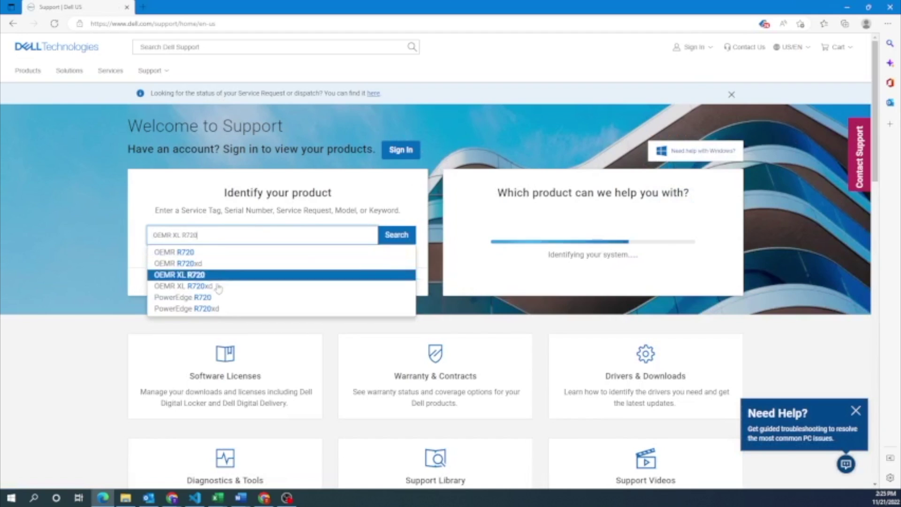
key(Down)
key(Down)
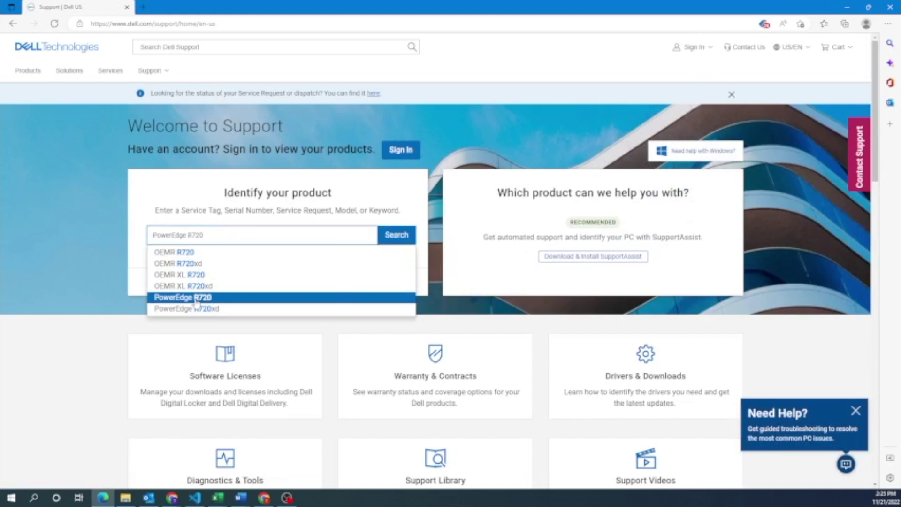
click(196, 299)
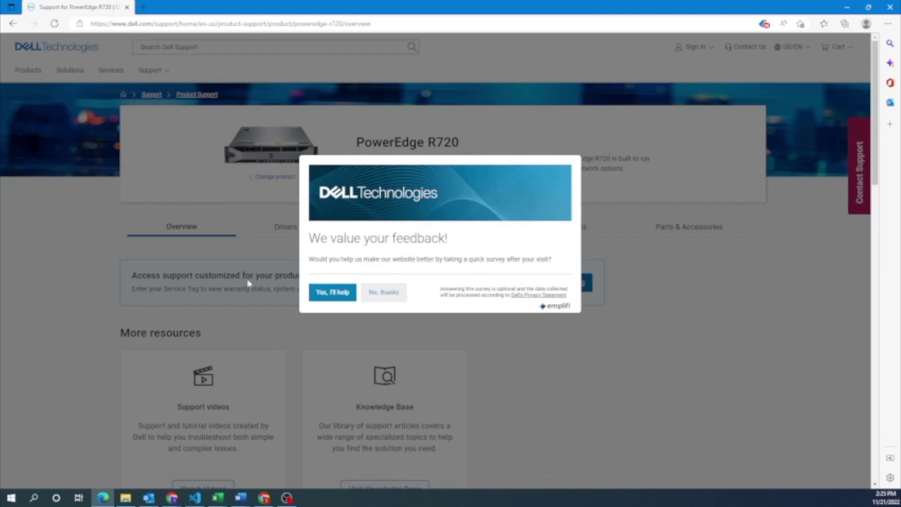
Step: Dismiss the survey and show R720 Drivers & Downloads with operating system Not Applicable
click(383, 293)
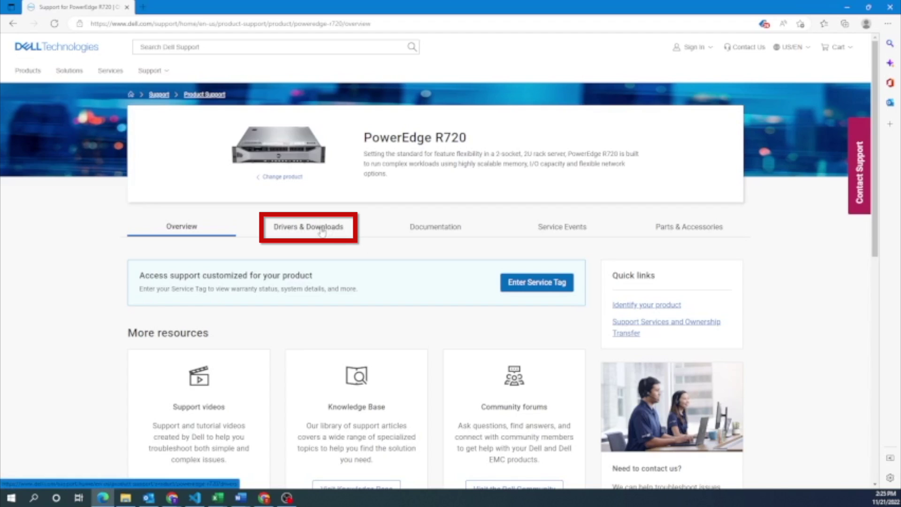
click(322, 230)
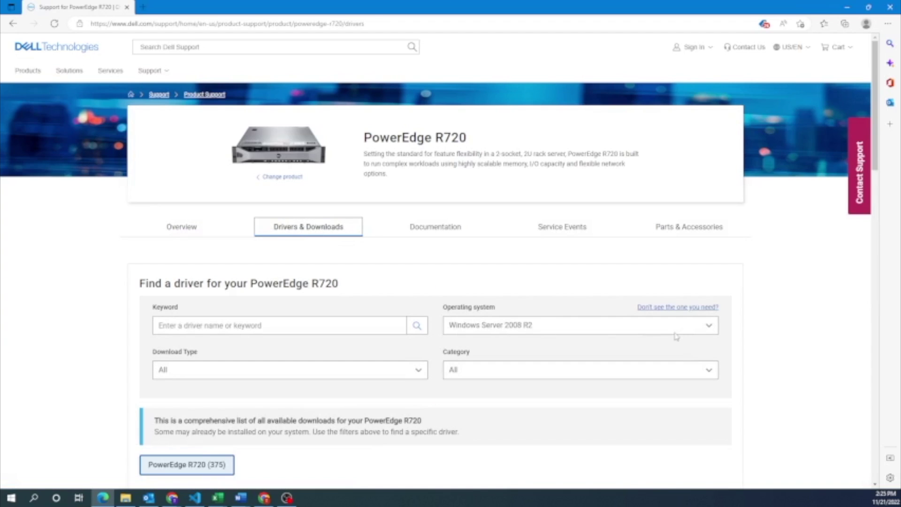
scroll(660, 338, down, 1)
scroll(594, 308, down, 1)
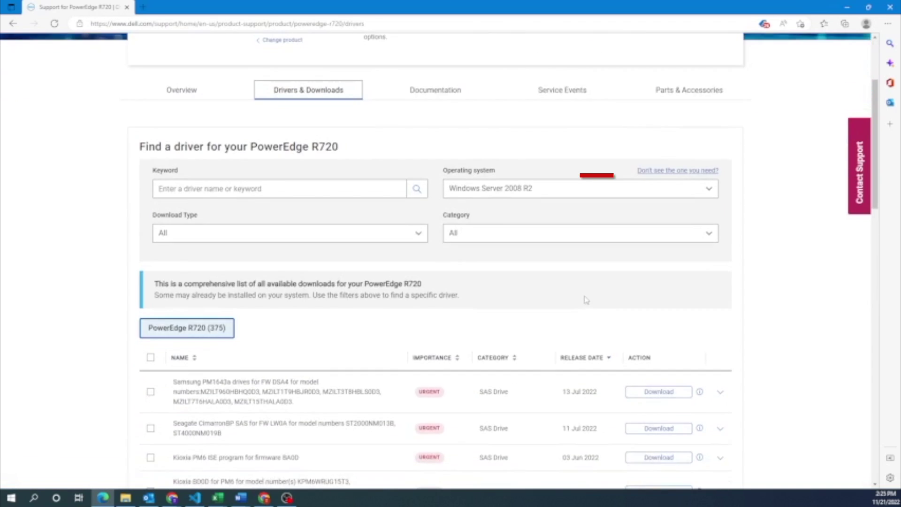
click(487, 195)
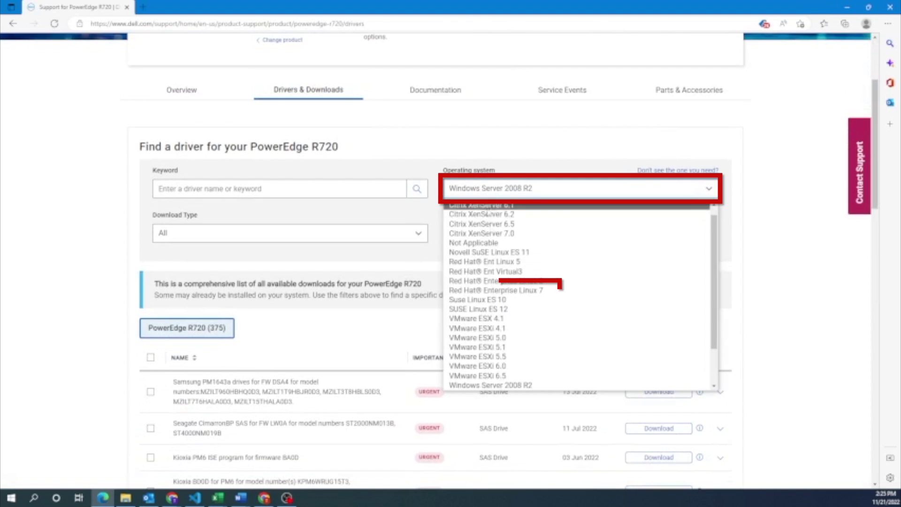
click(483, 243)
Step: Filter to the BIOS category, expand BIOS 2.9.0 and list its other formats
click(520, 234)
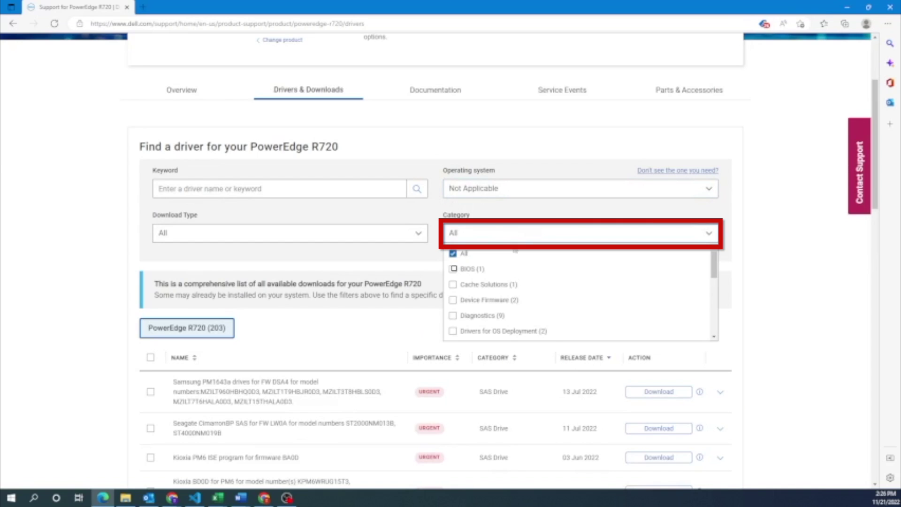
click(453, 269)
click(777, 338)
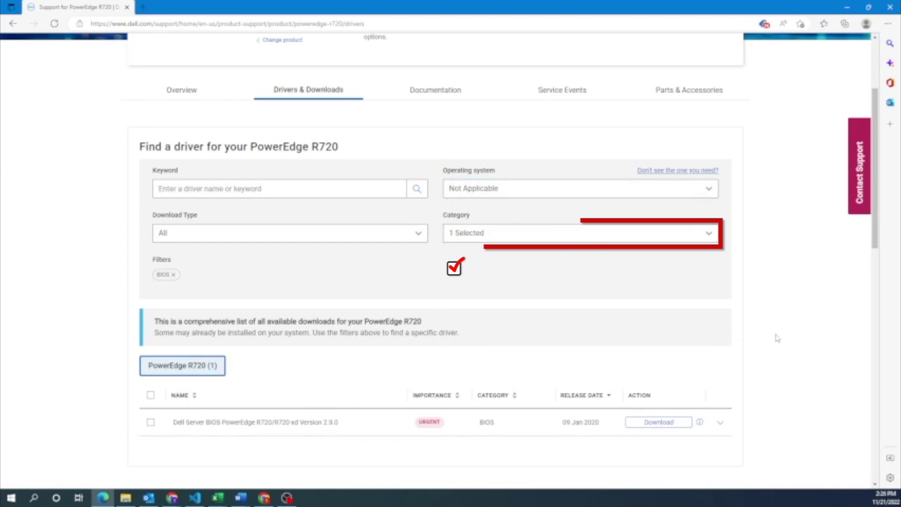
scroll(751, 344, down, 2)
scroll(752, 344, down, 2)
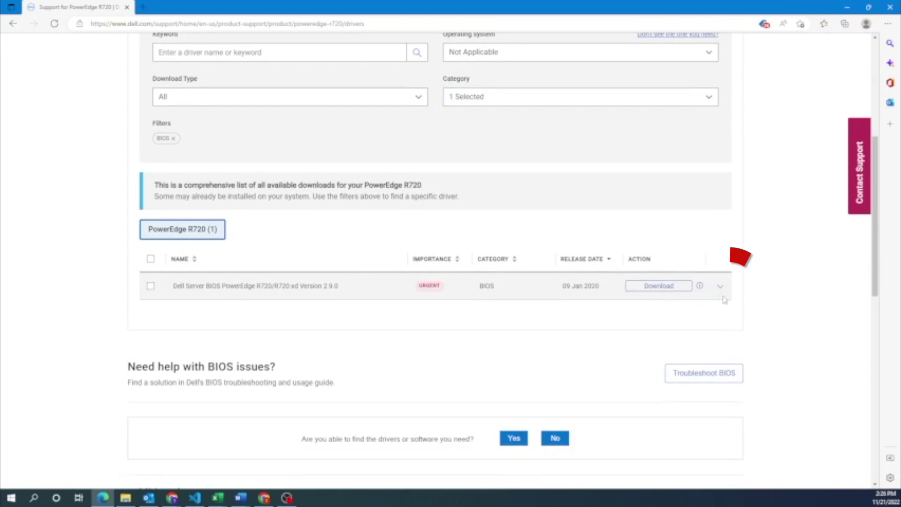
click(720, 291)
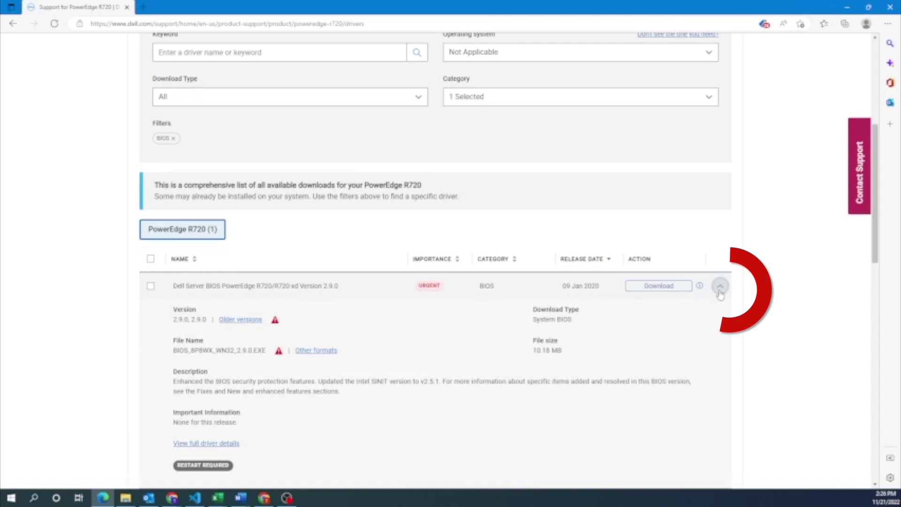
scroll(364, 323, down, 2)
click(316, 282)
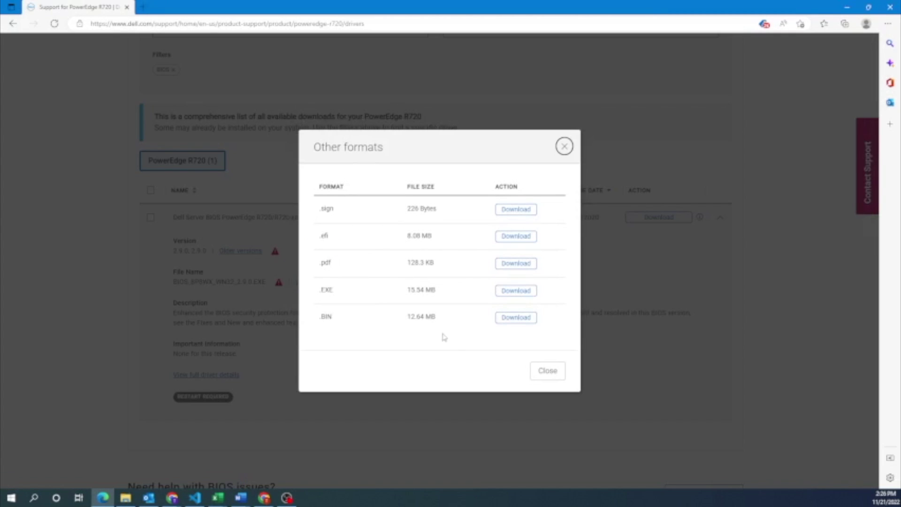
Step: Download the 8.08 MB .efi BIOS file and bring up its options in the downloads list
click(517, 237)
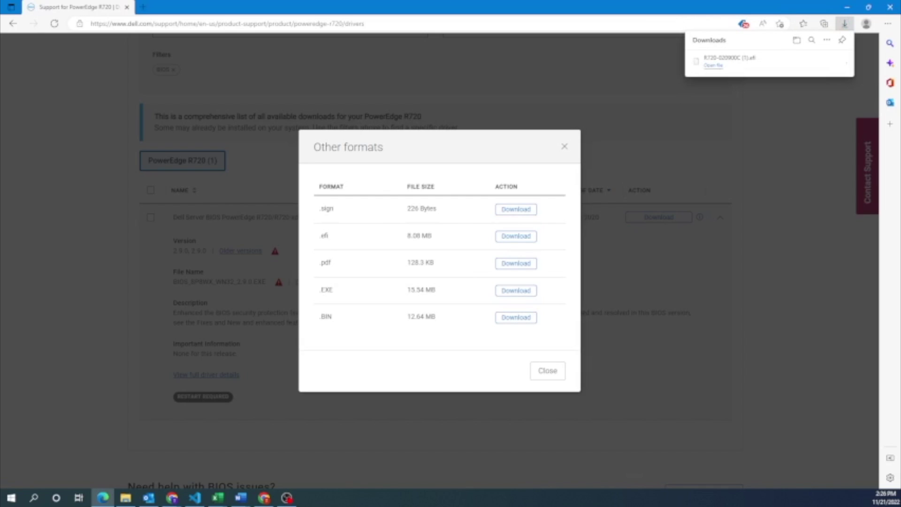
right_click(729, 59)
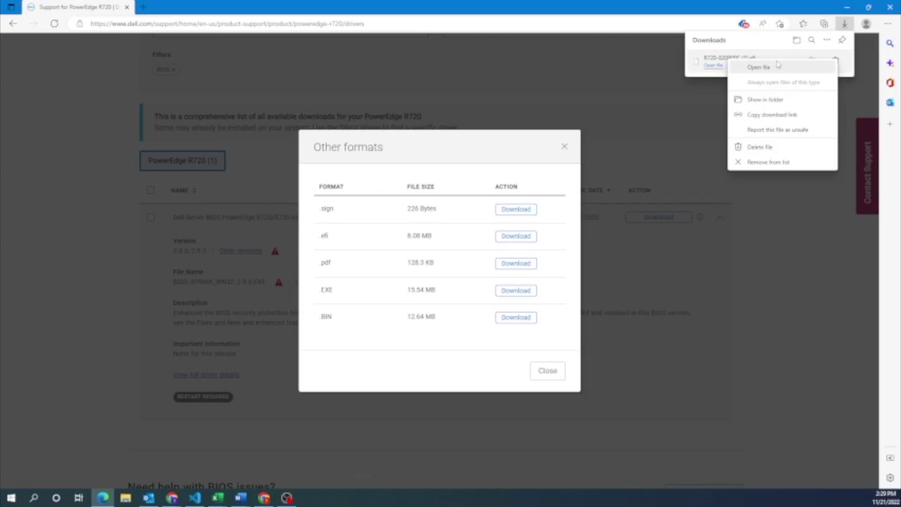
Step: Show the R720 .efi file in Downloads and copy it onto HEADNODE (D:)
click(758, 101)
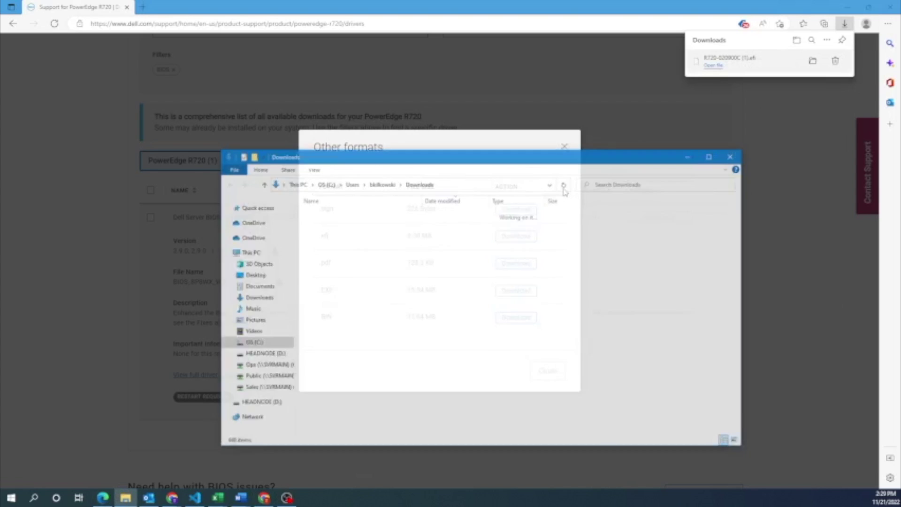
drag(337, 227, 278, 362)
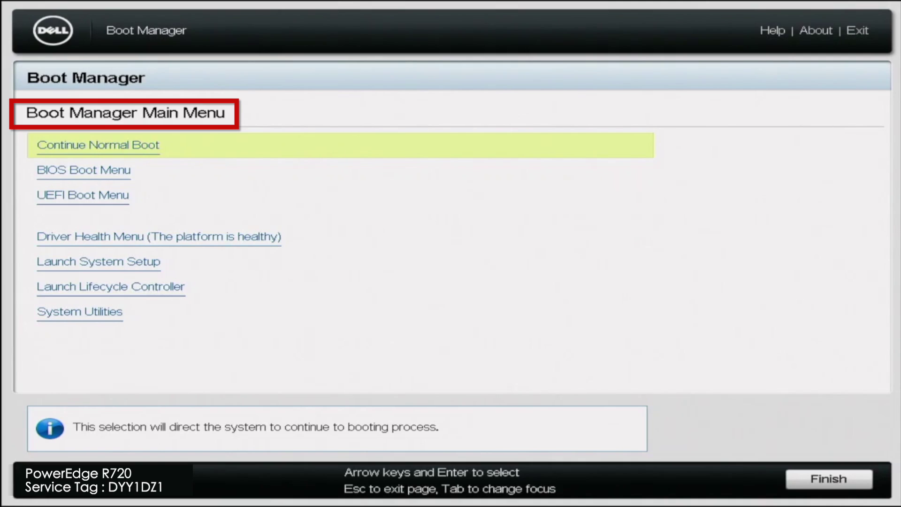
Step: Go to System Utilities and open BIOS Update File Explorer, showing the ESD-USB disk on back USB 1
key(Down)
key(Down)
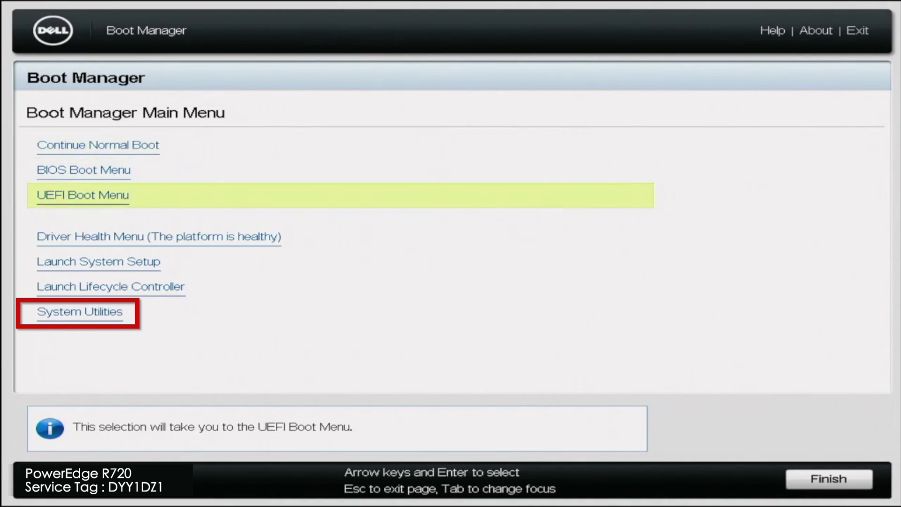
key(Down)
key(Down)
key(Down)
key(Down)
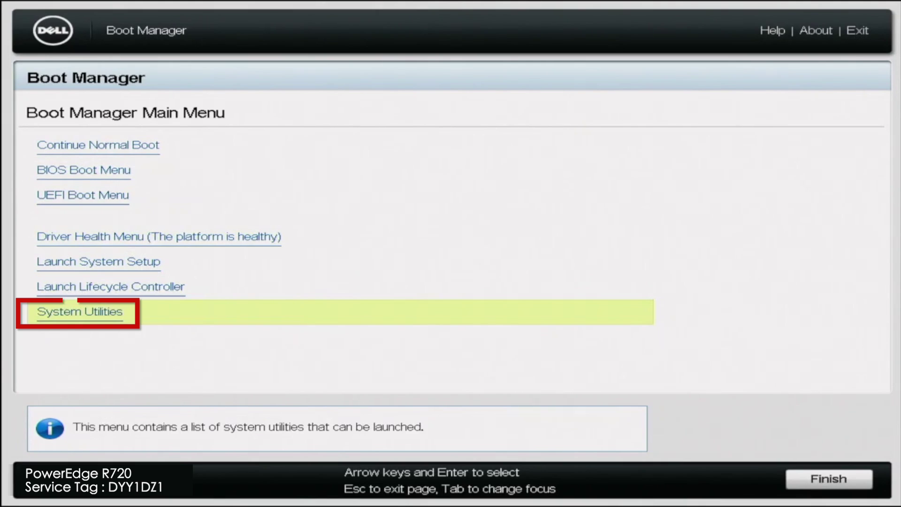
key(Return)
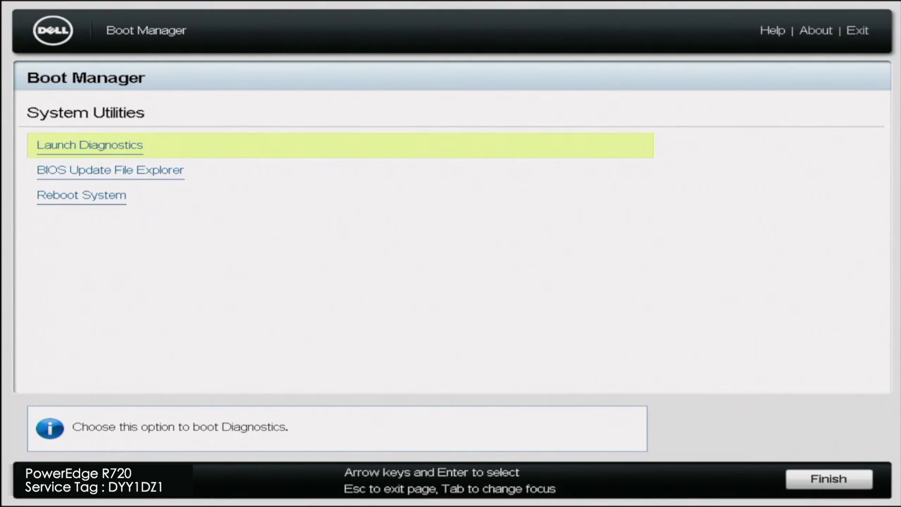
key(Down)
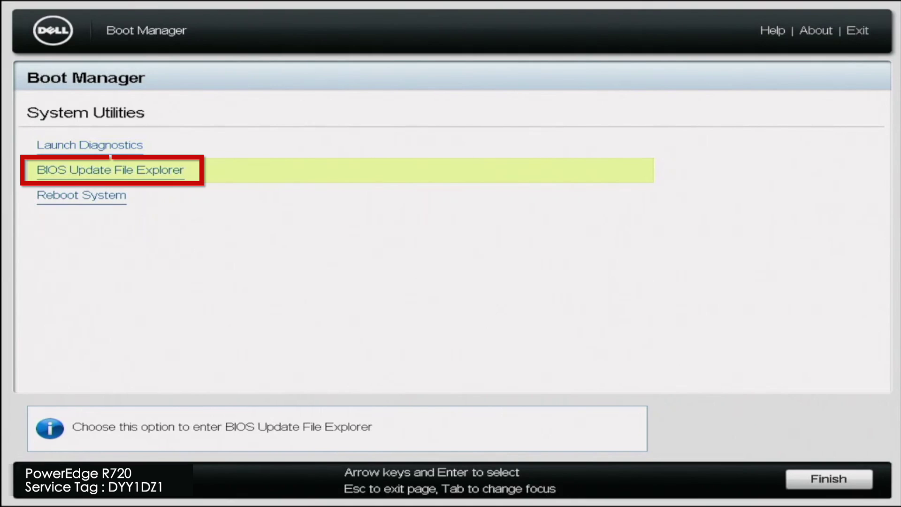
key(Return)
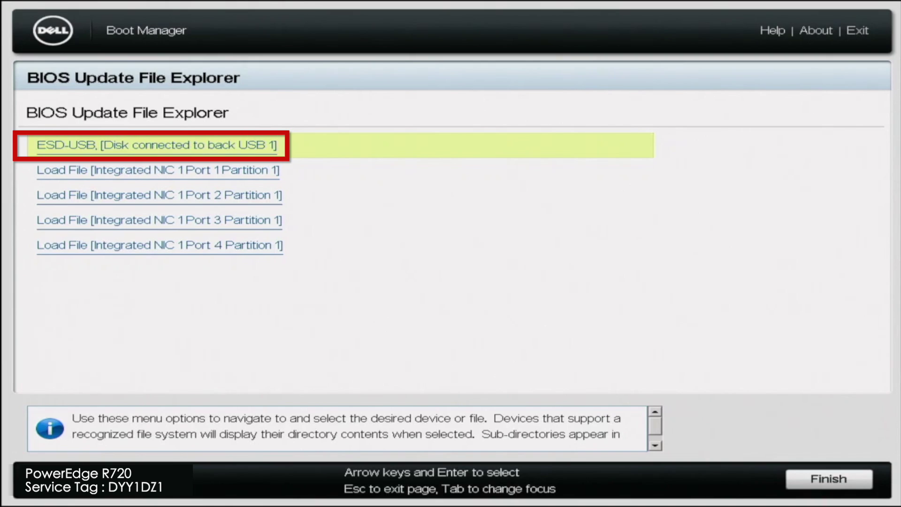
Step: Open the ESD-USB disk and select R720-020900C.efi
key(Return)
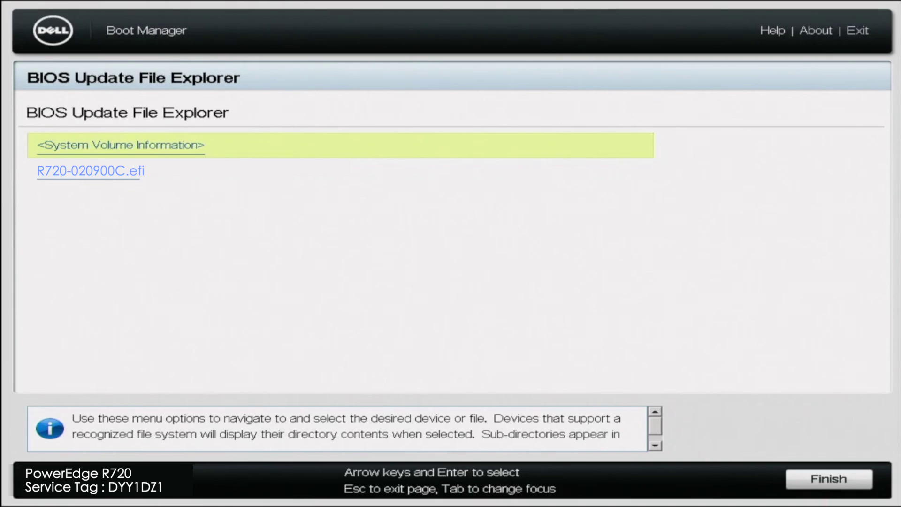
key(Down)
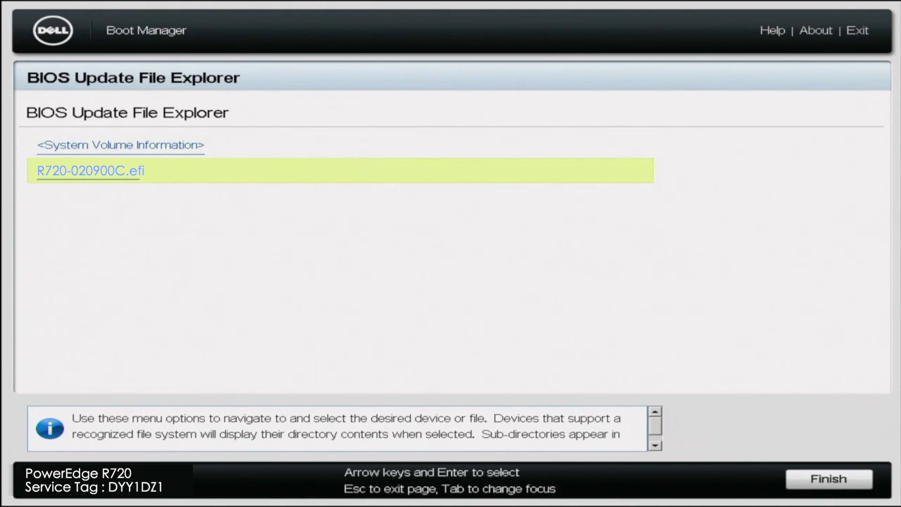
Step: Run R720-020900C.efi to update the BIOS from 2.5.4 to 2.9.0
key(Return)
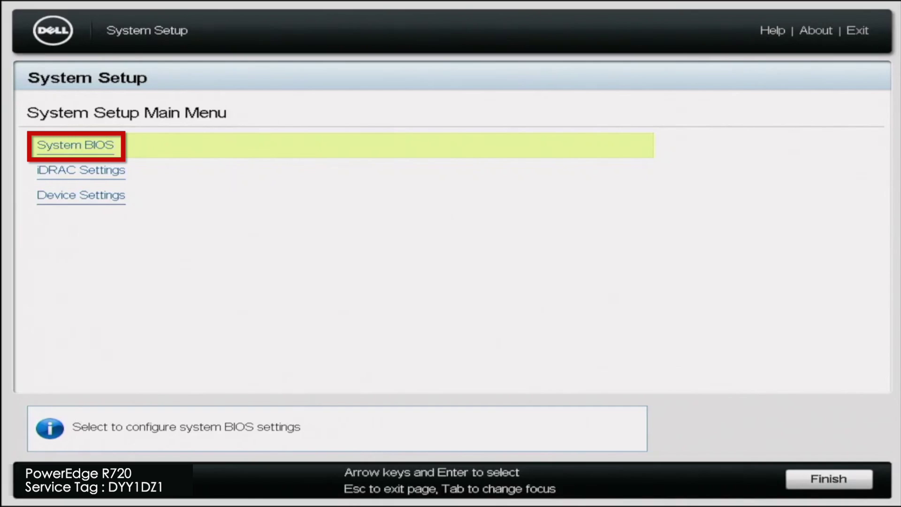
Step: Open System BIOS > System Information to confirm BIOS Version 2.9.0
key(Return)
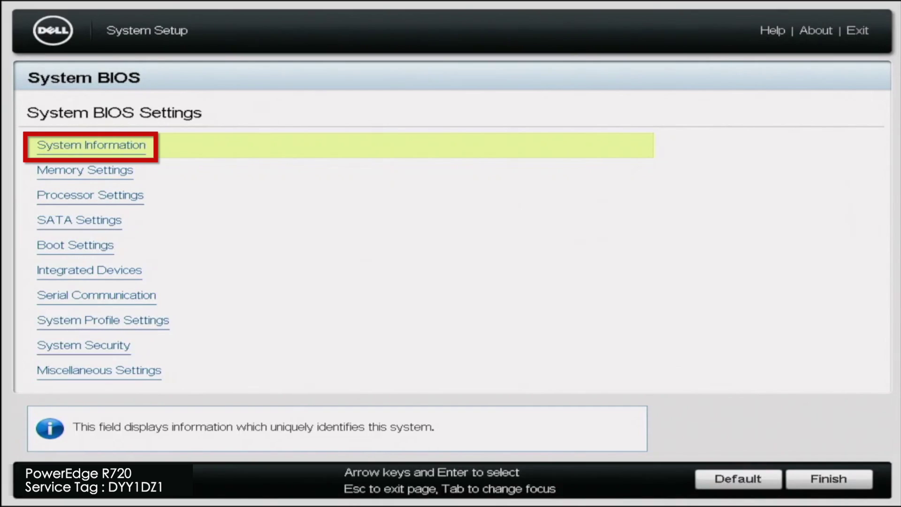
key(Return)
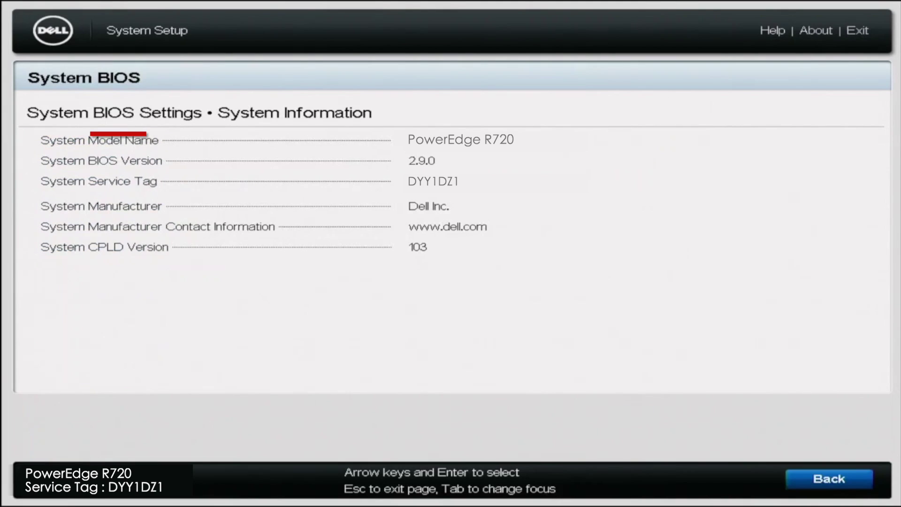